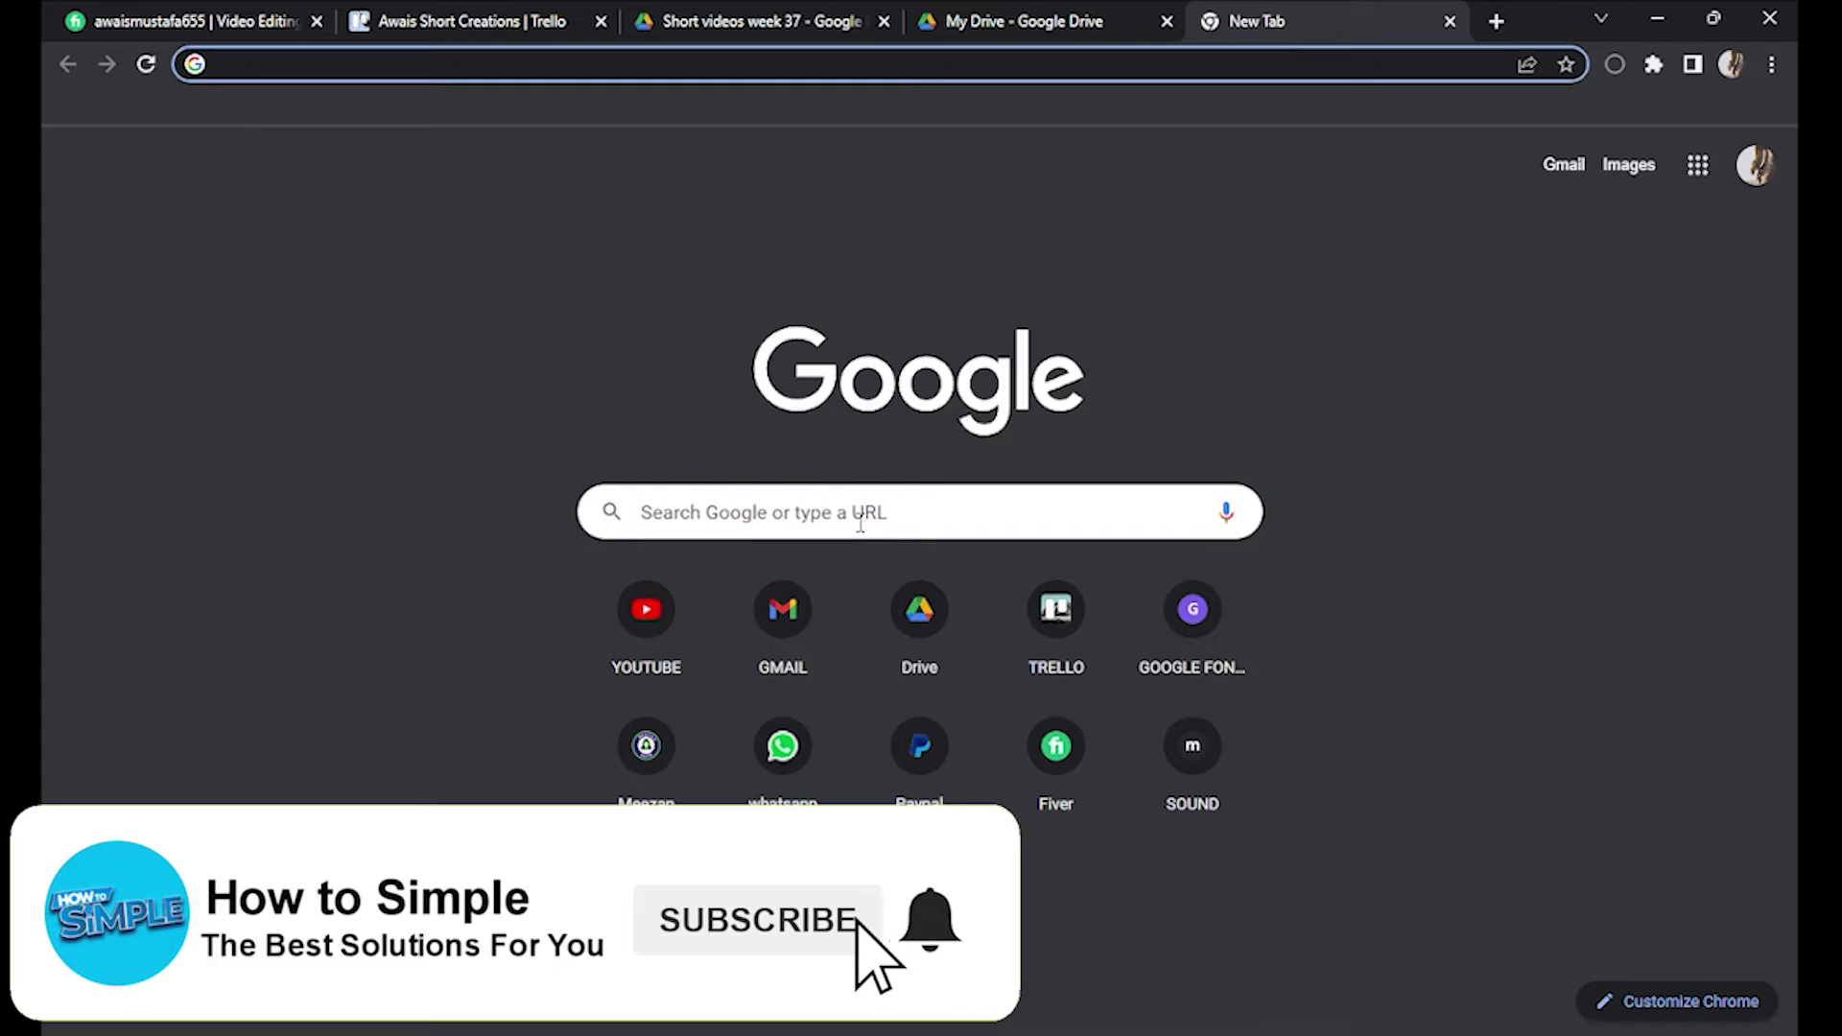
Search Google for 'github repository' and reach GitHub's Create a new repository page.
{"action": "left_click", "coordinate": [807, 515]}
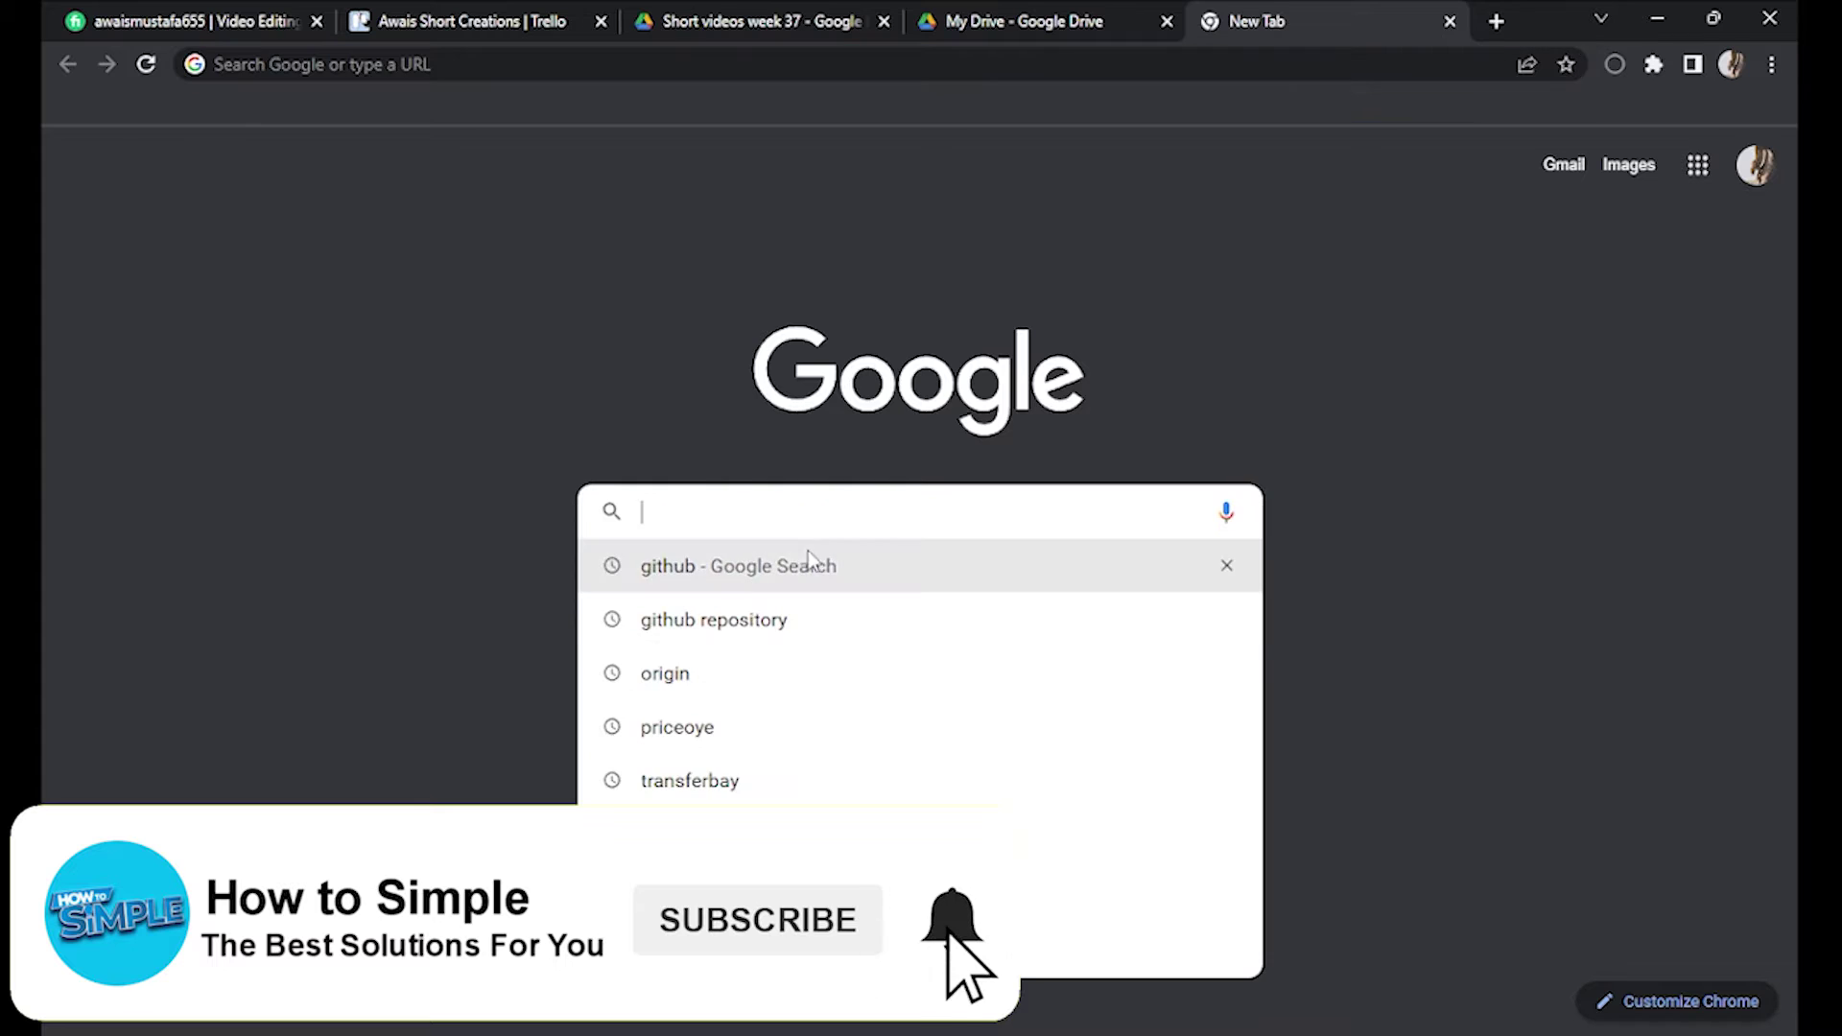
{"action": "left_click", "coordinate": [735, 620]}
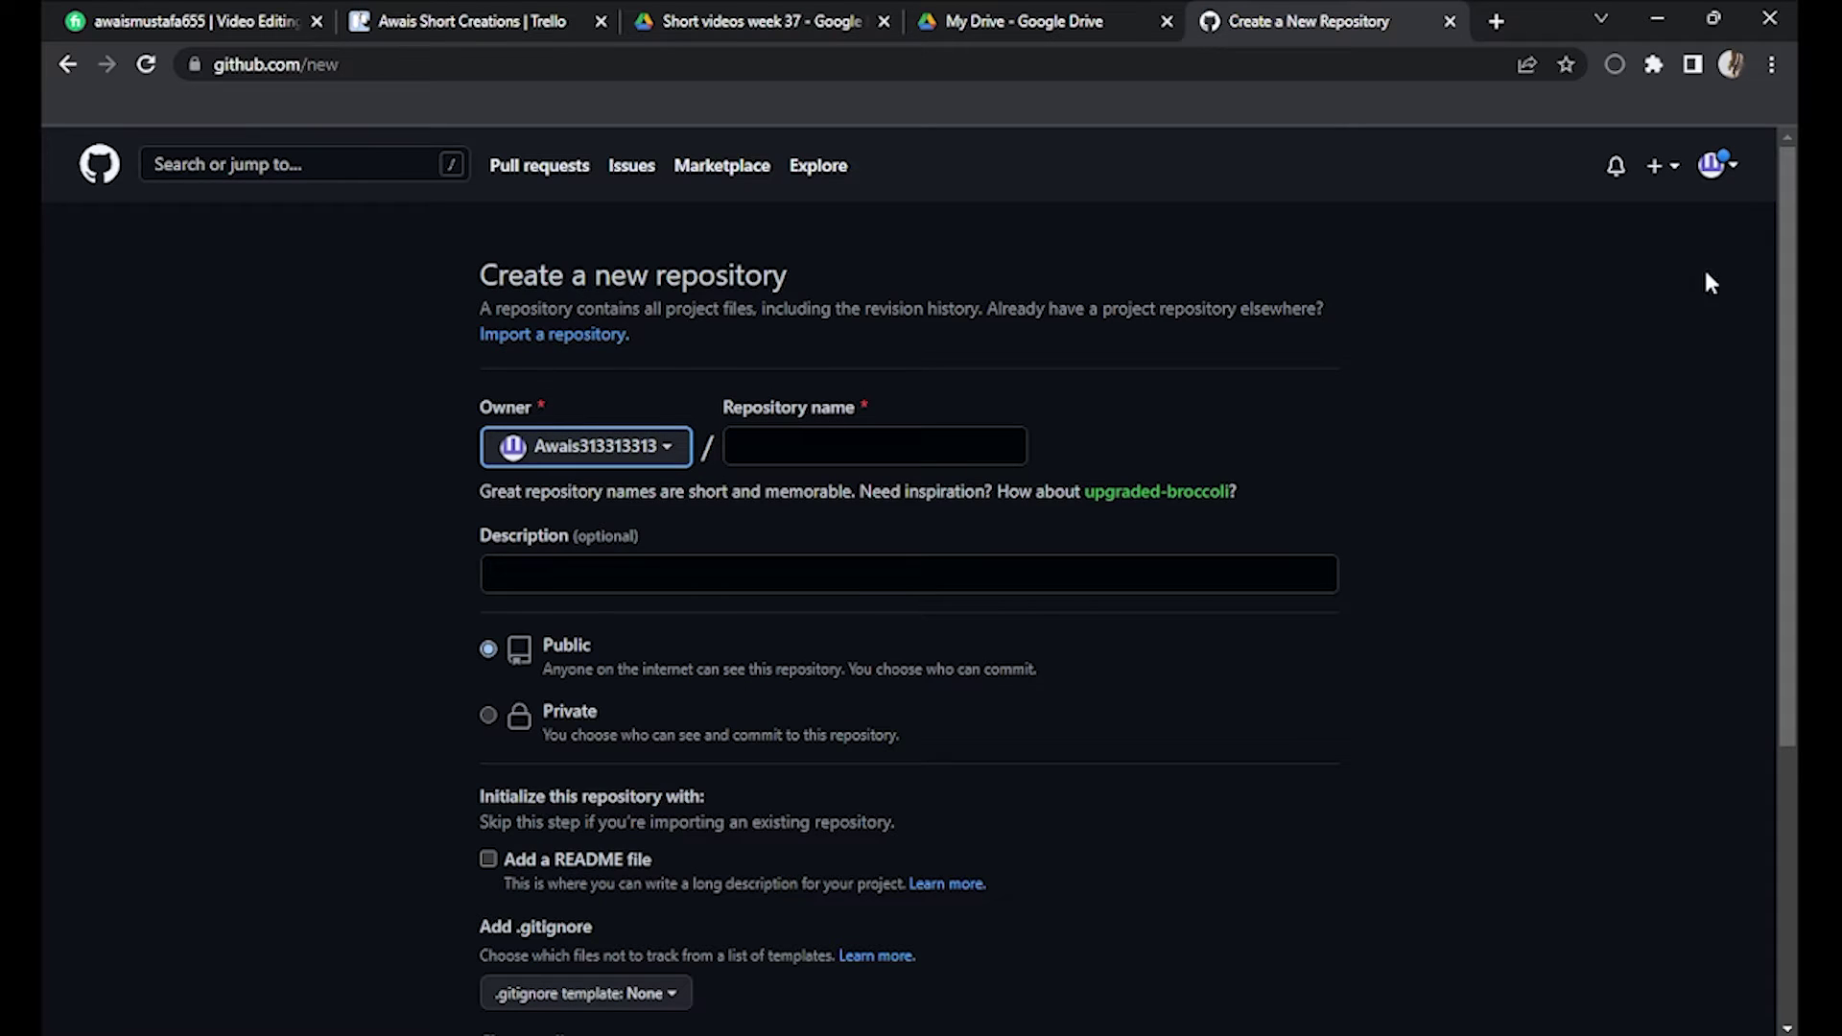
Go to Your repositories from the account menu and open the Checking repository.
{"action": "left_click", "coordinate": [1715, 167]}
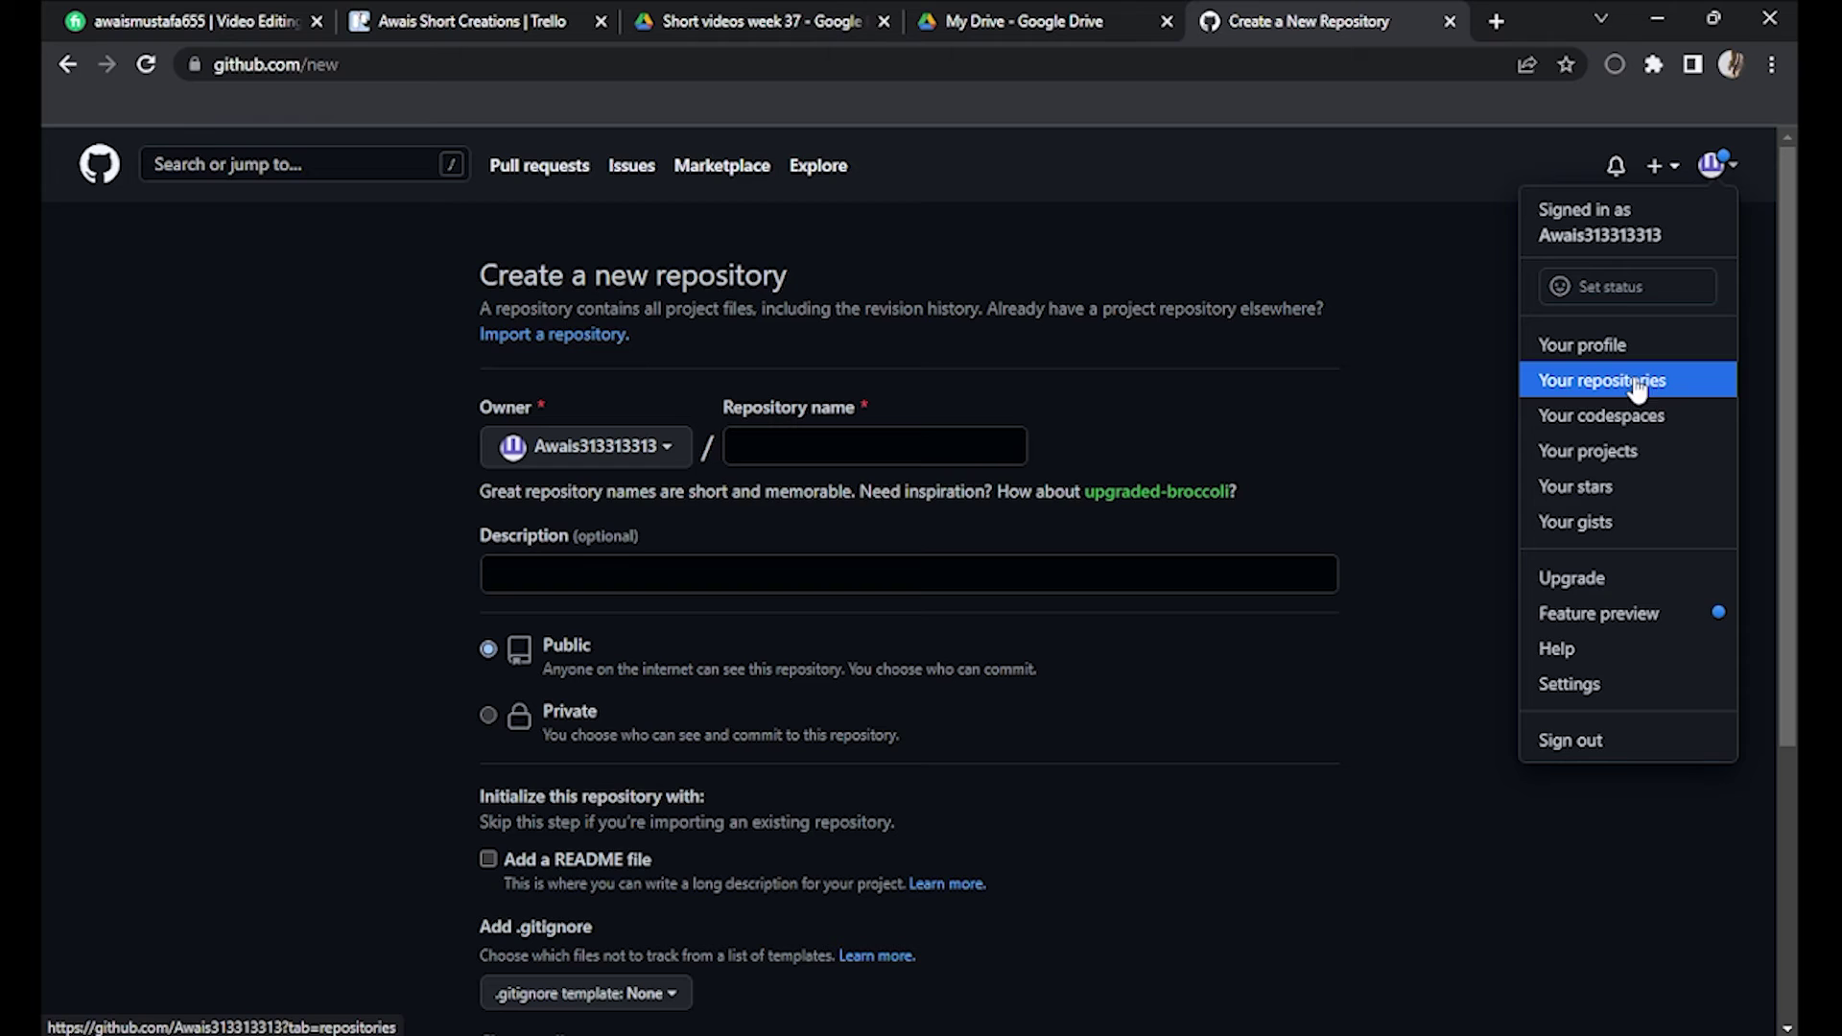
{"action": "left_click", "coordinate": [1606, 392]}
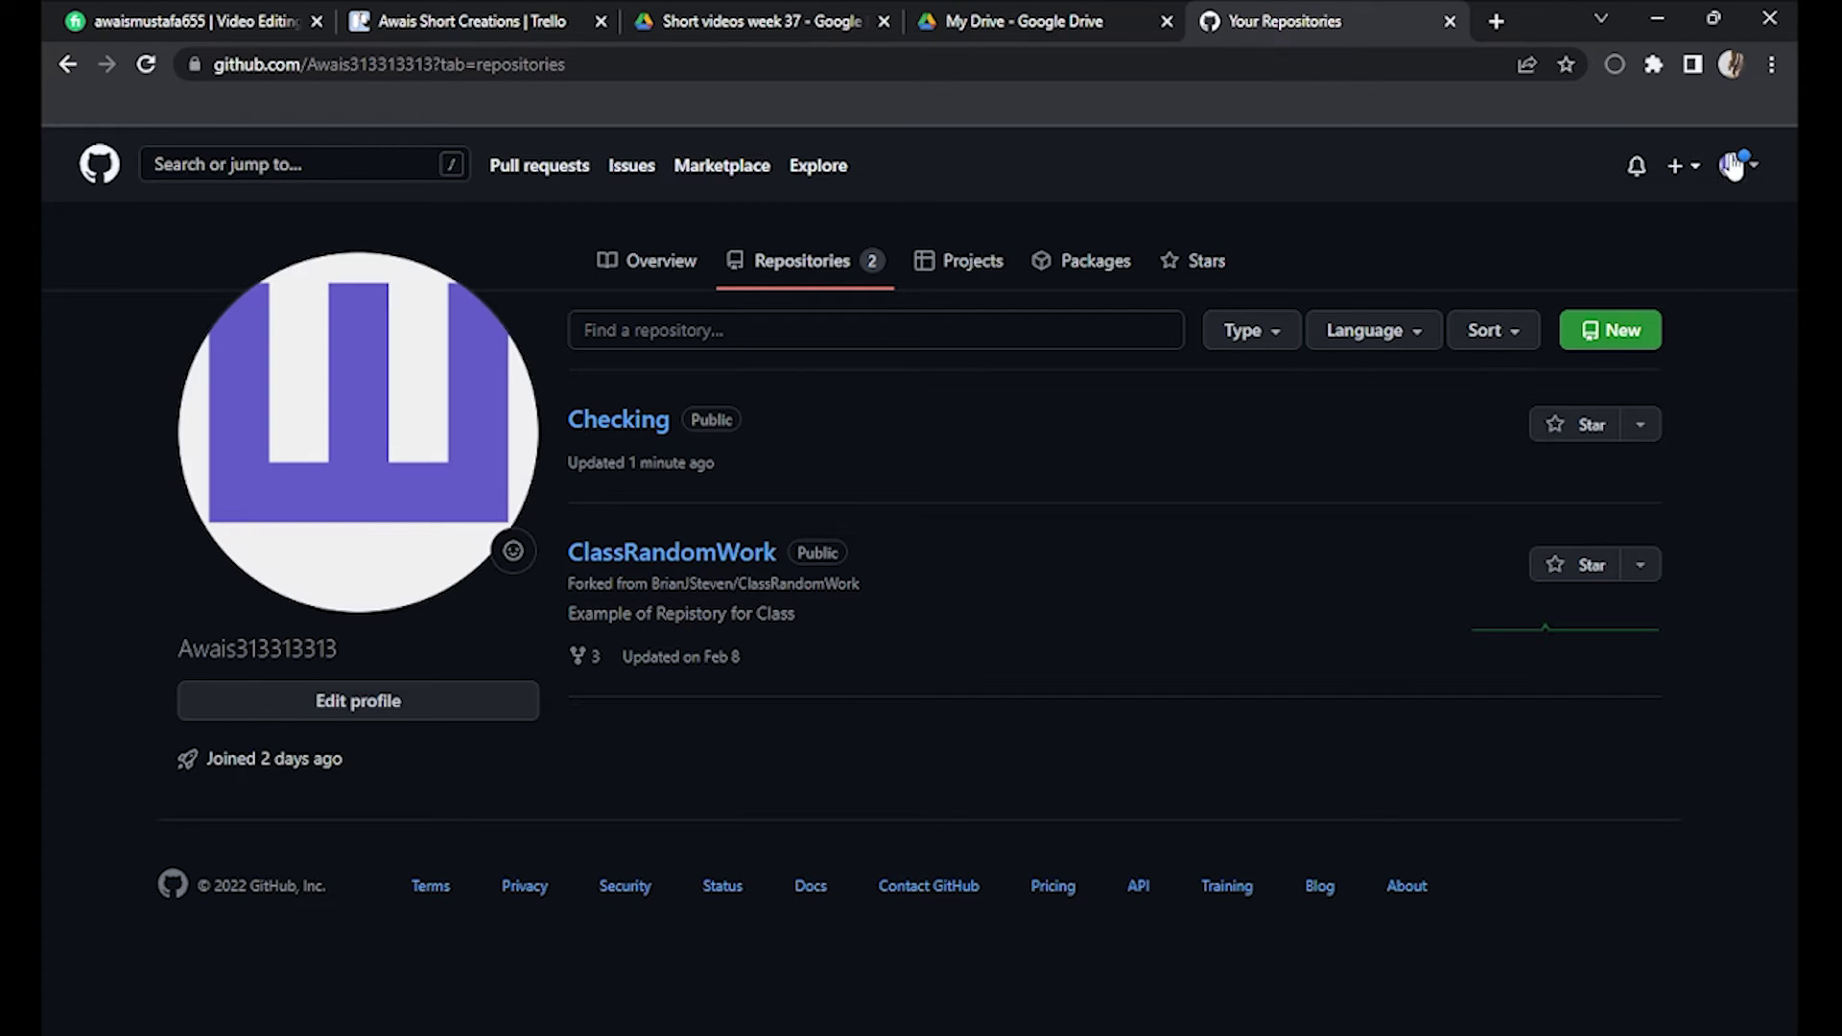
{"action": "left_click", "coordinate": [1734, 166]}
{"action": "left_click", "coordinate": [1444, 201]}
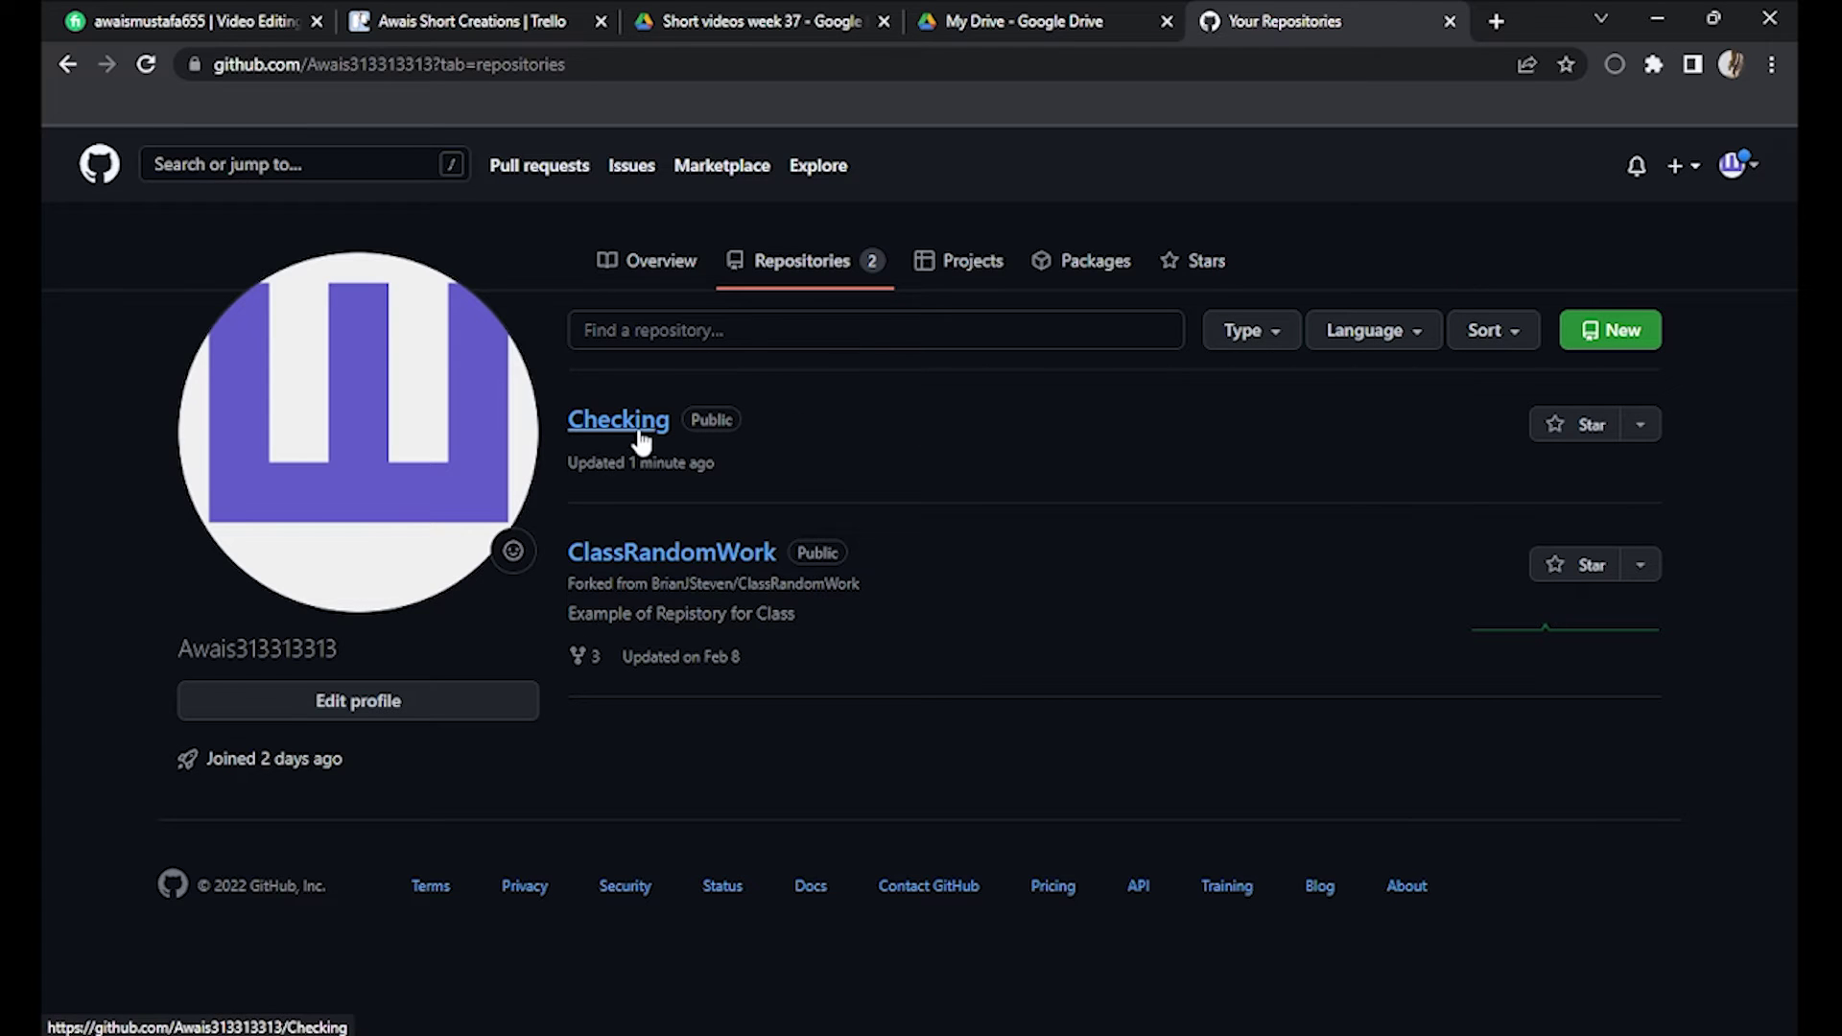
{"action": "left_click", "coordinate": [590, 422]}
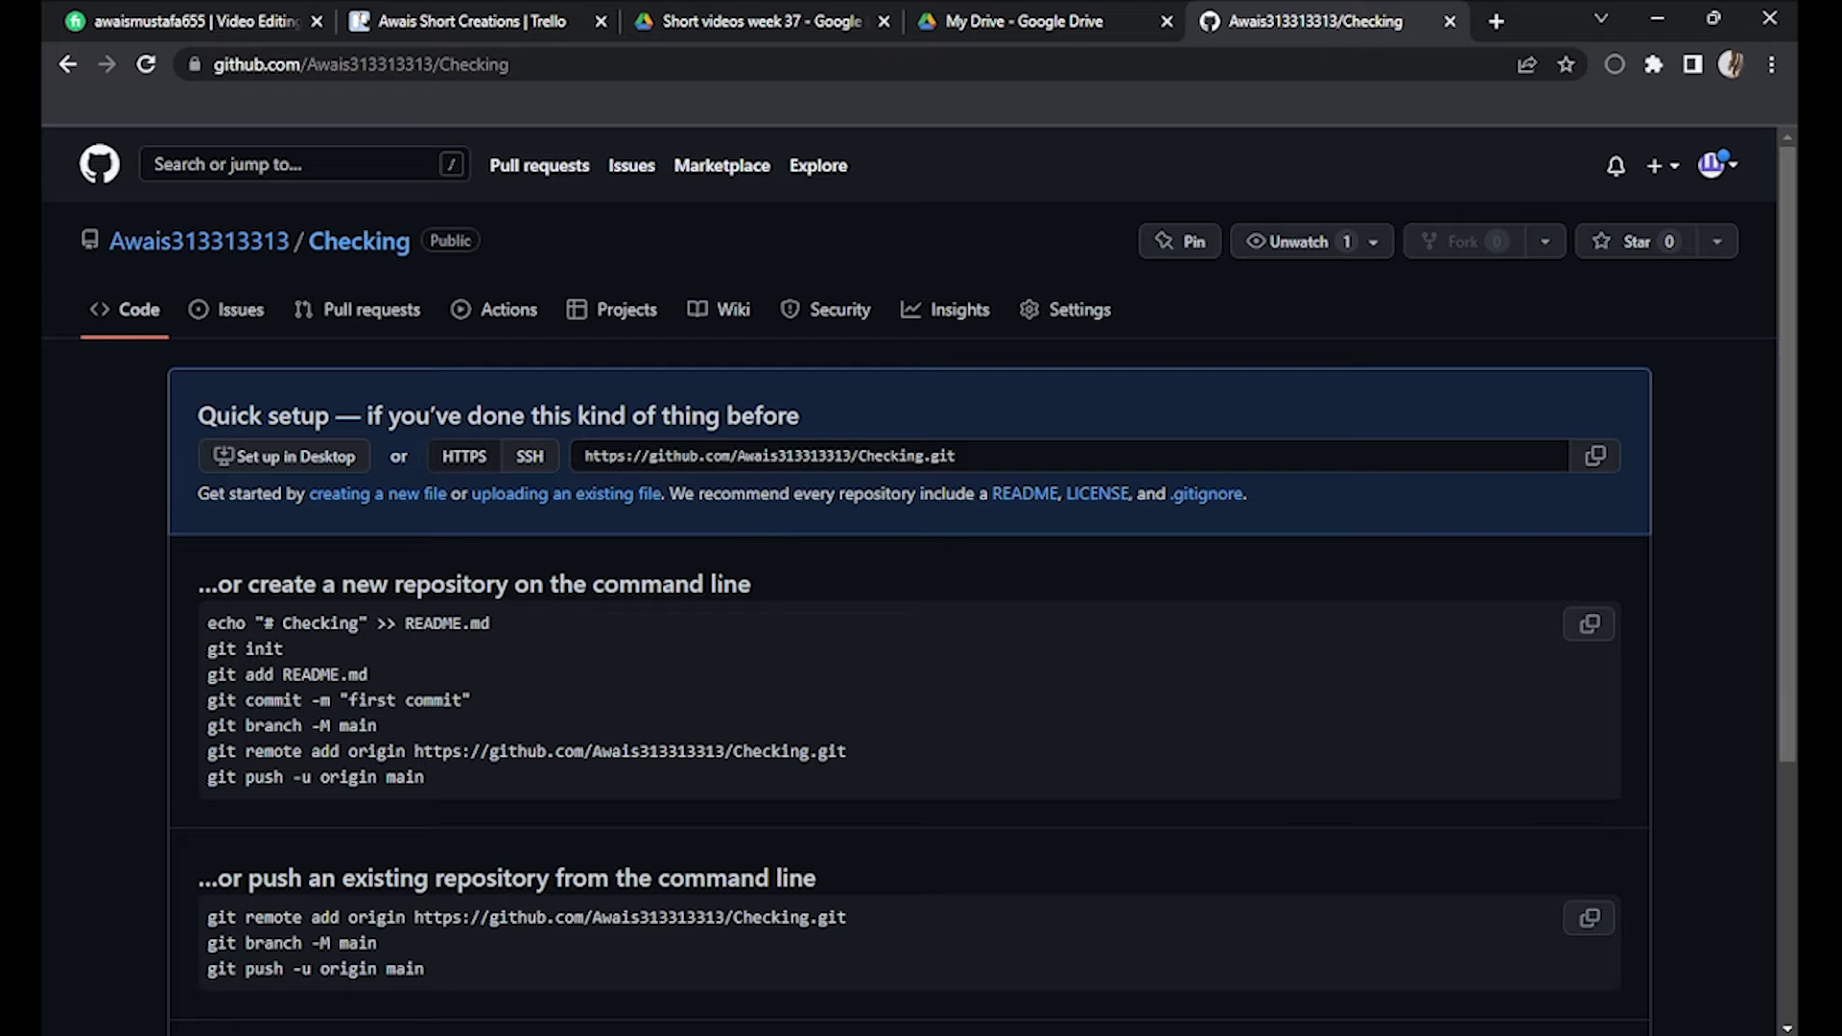
In Checking's Settings, review the Danger Zone delete text and choose 'Delete this repository'.
{"action": "left_click", "coordinate": [1029, 321]}
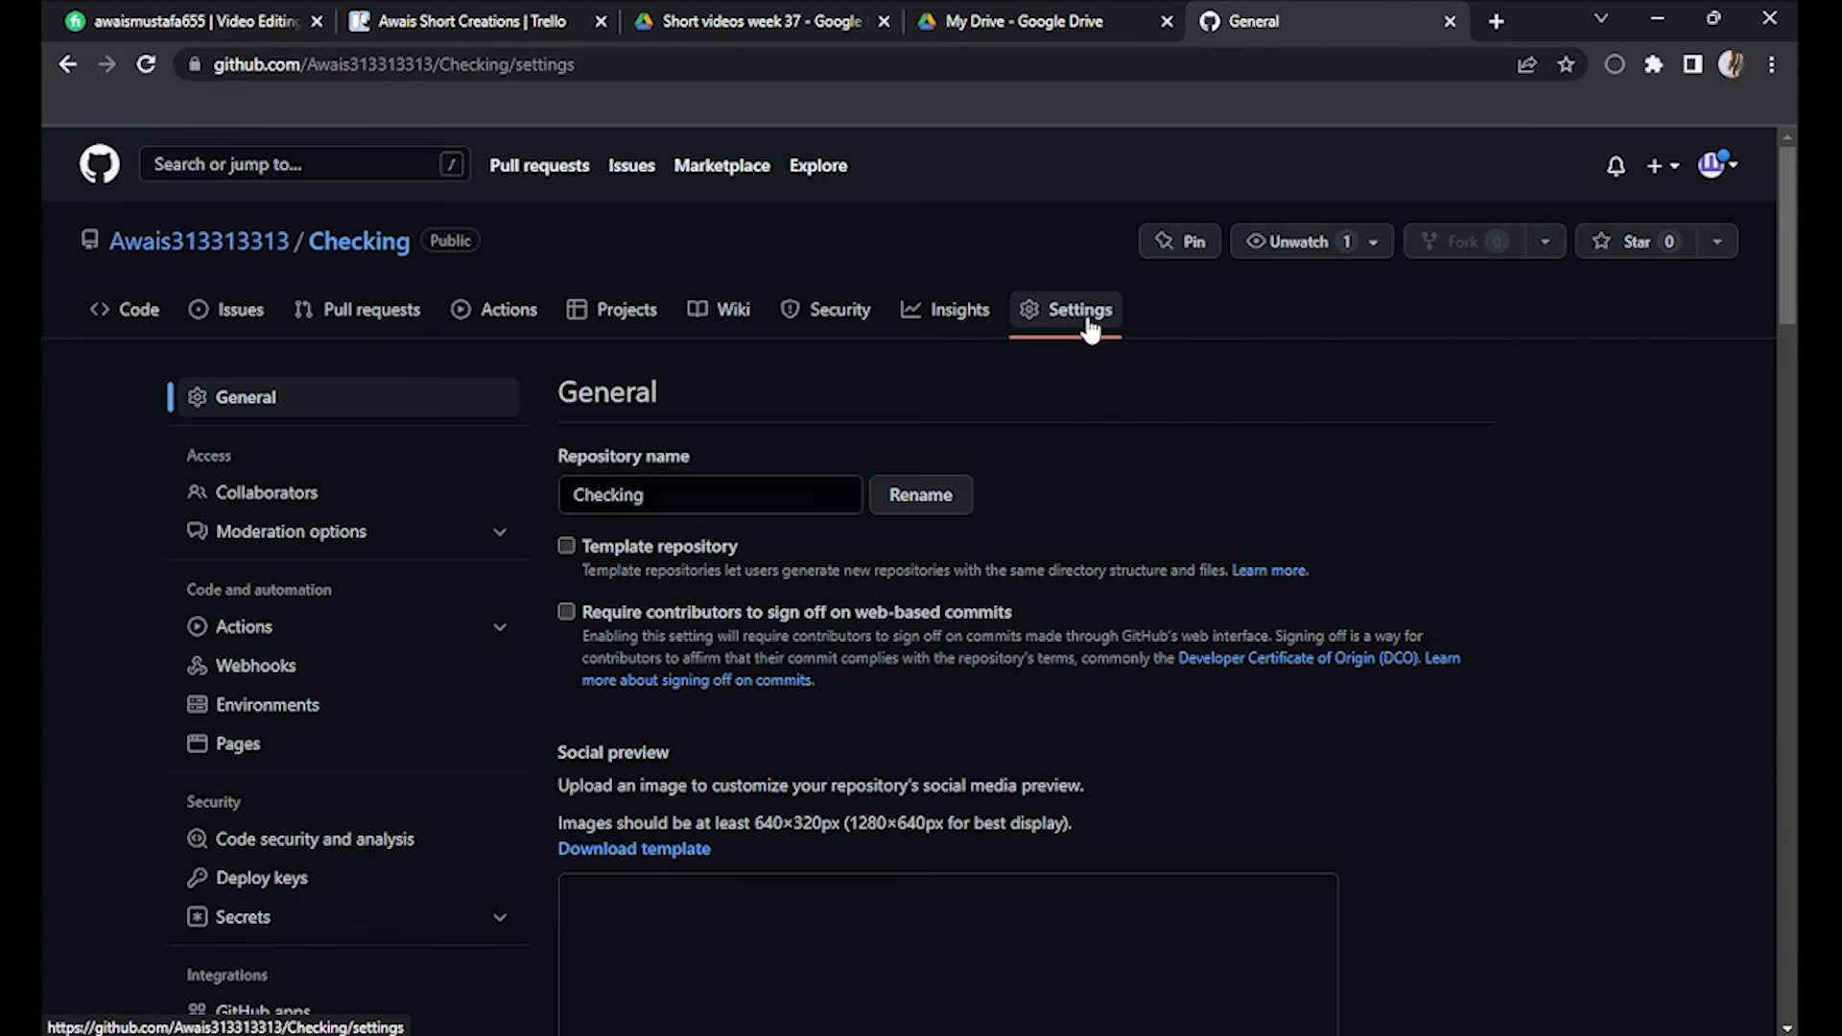
{"action": "scroll", "coordinate": [1055, 391], "scroll_direction": "down", "scroll_amount": 1}
{"action": "scroll", "coordinate": [1054, 392], "scroll_direction": "down", "scroll_amount": 3}
{"action": "scroll", "coordinate": [1054, 393], "scroll_direction": "down", "scroll_amount": 3}
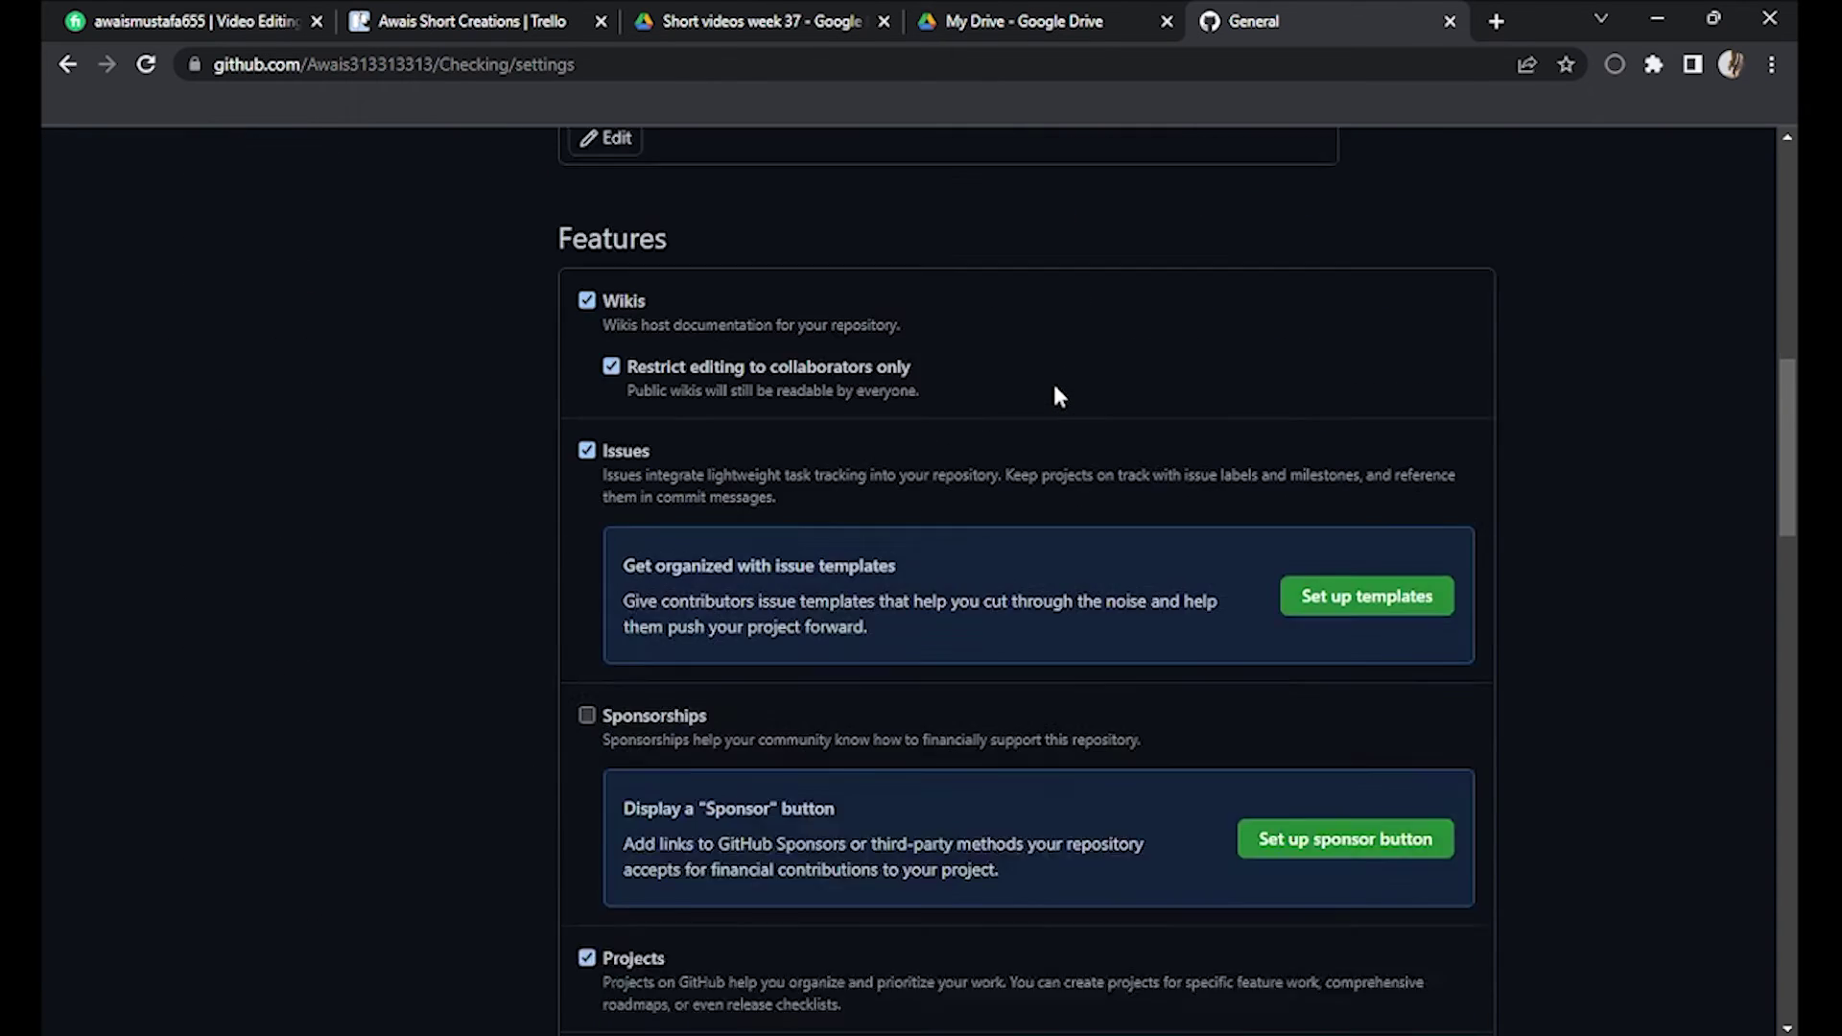
{"action": "scroll", "coordinate": [1055, 396], "scroll_direction": "down", "scroll_amount": 3}
{"action": "scroll", "coordinate": [1052, 380], "scroll_direction": "down", "scroll_amount": 3}
{"action": "scroll", "coordinate": [1054, 385], "scroll_direction": "down", "scroll_amount": 1}
{"action": "scroll", "coordinate": [1053, 384], "scroll_direction": "down", "scroll_amount": 3}
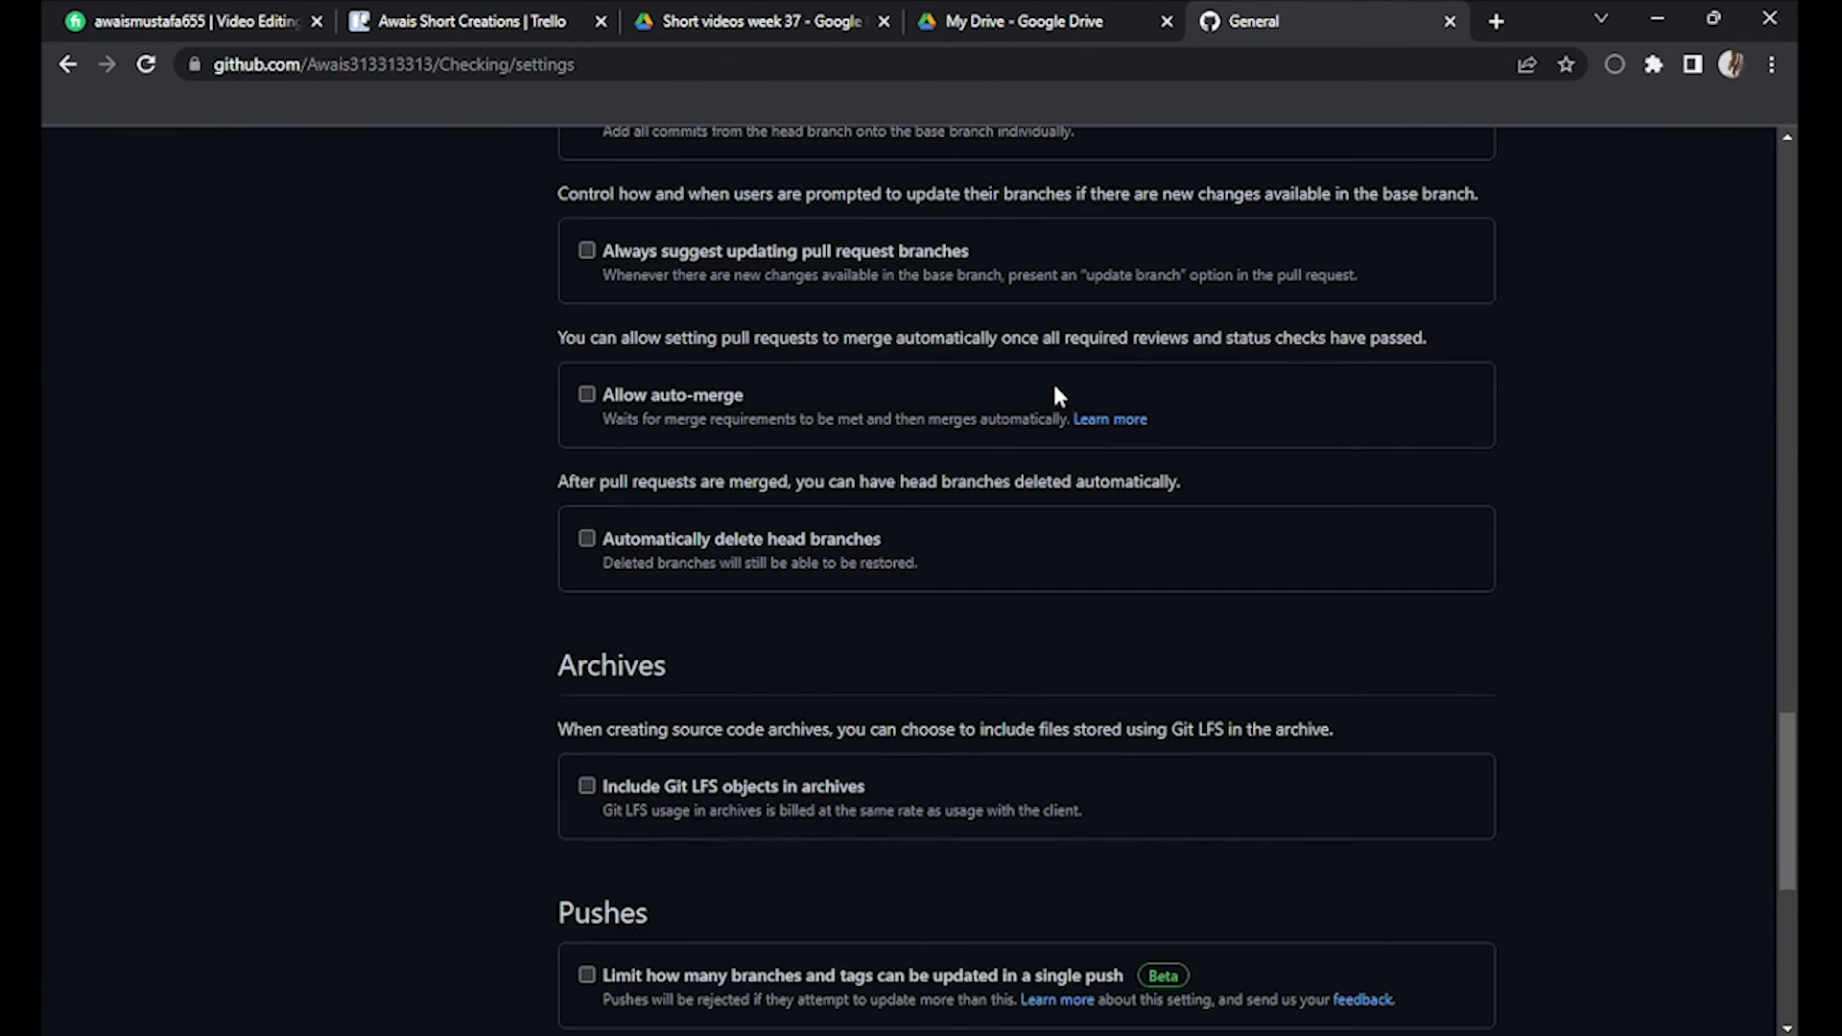
{"action": "scroll", "coordinate": [1051, 380], "scroll_direction": "down", "scroll_amount": 2}
{"action": "scroll", "coordinate": [1054, 397], "scroll_direction": "down", "scroll_amount": 2}
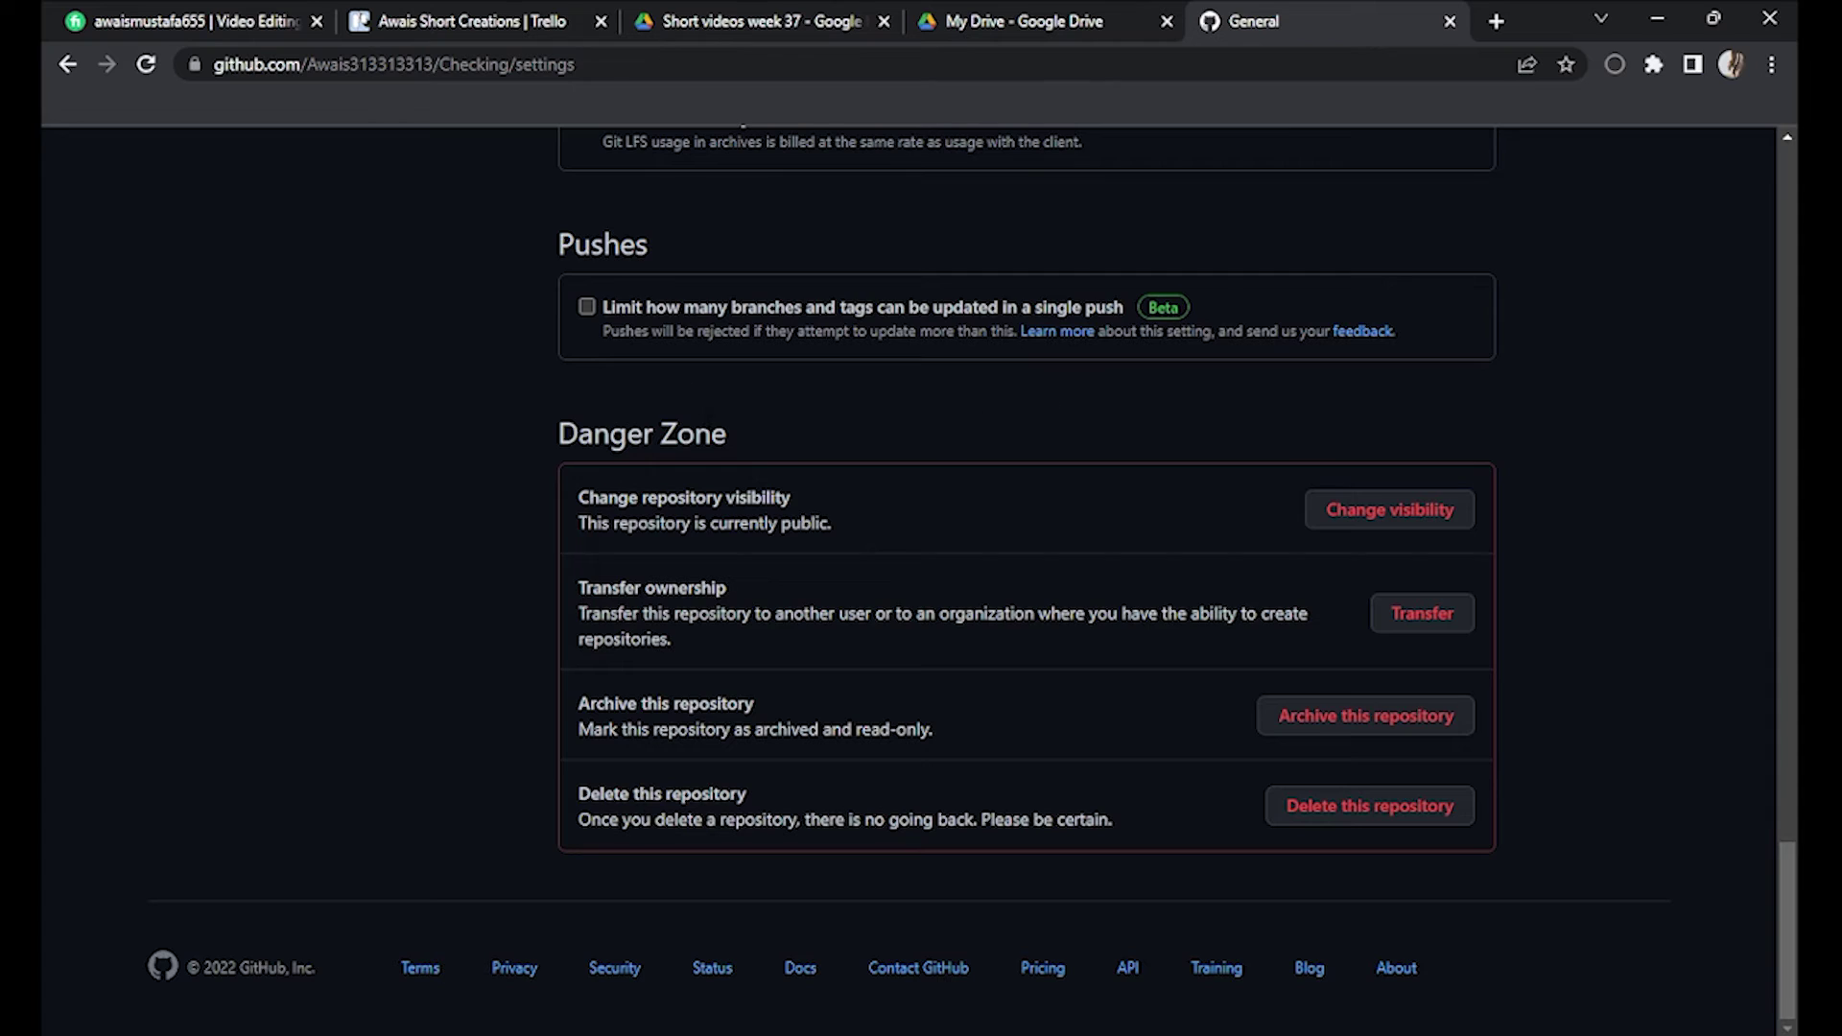
{"action": "left_click_drag", "start_coordinate": [744, 440], "coordinate": [552, 438]}
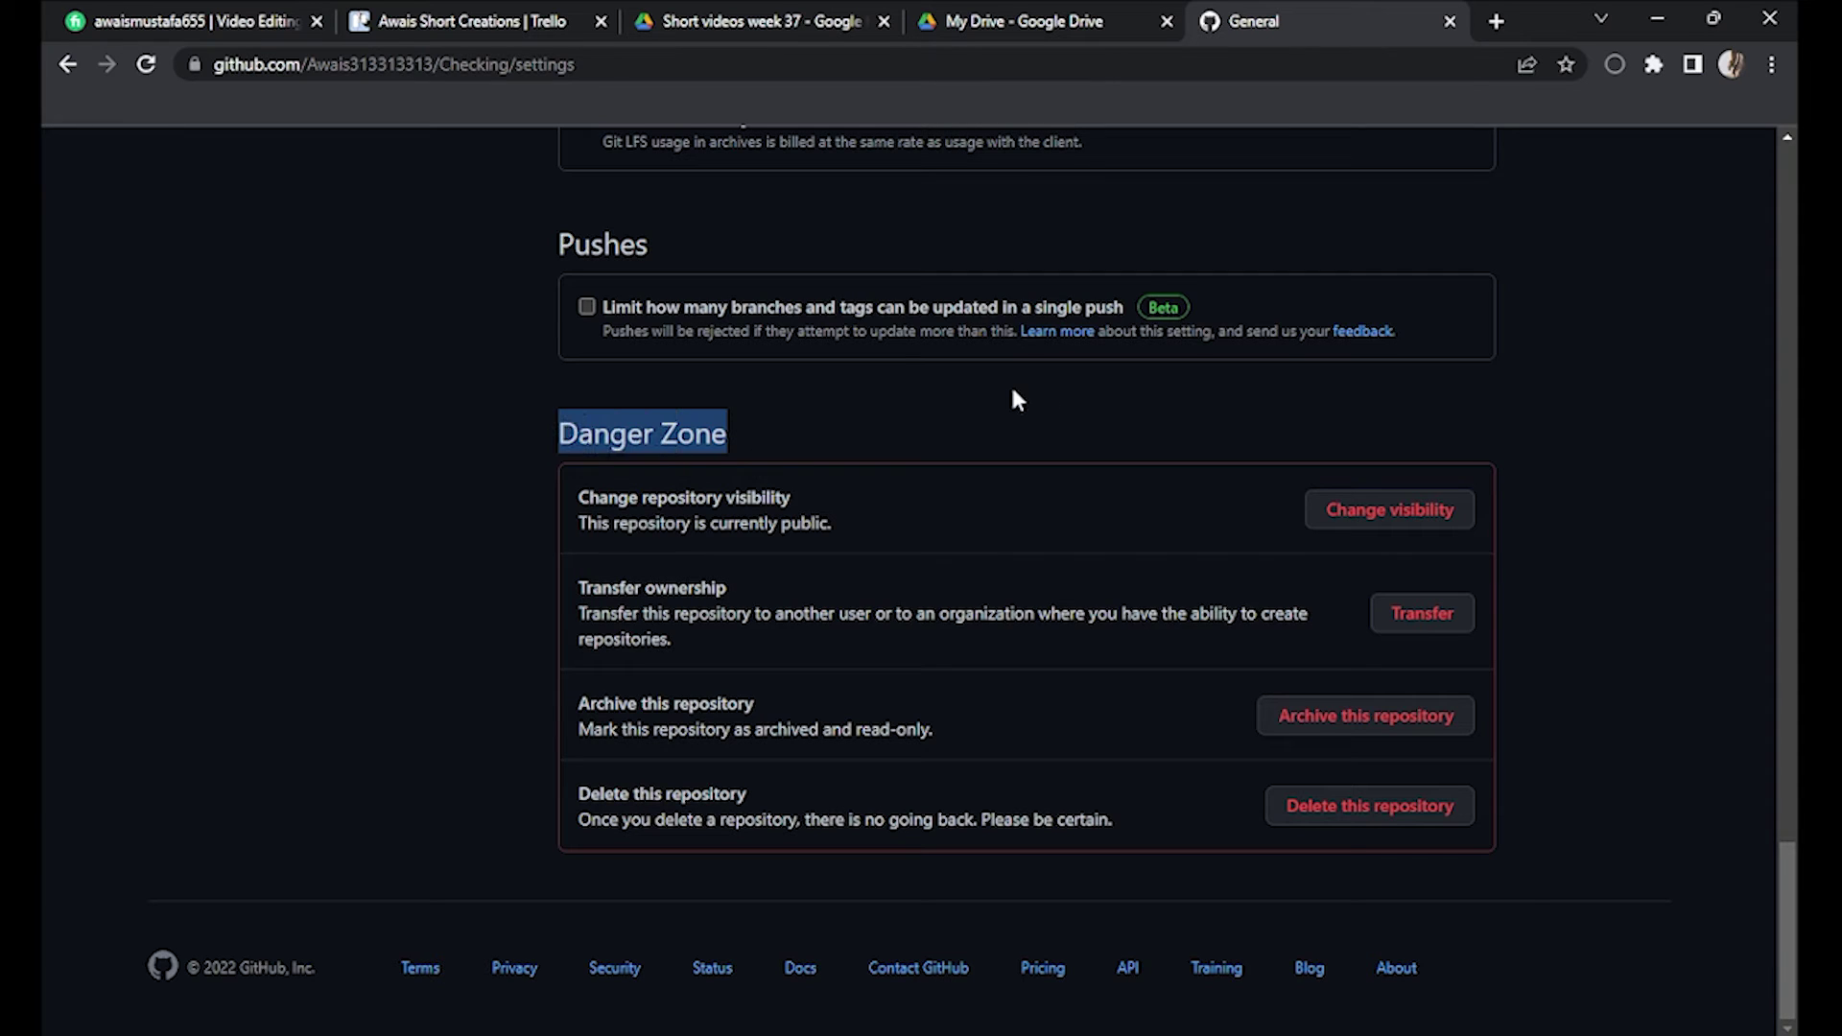
{"action": "left_click", "coordinate": [980, 404]}
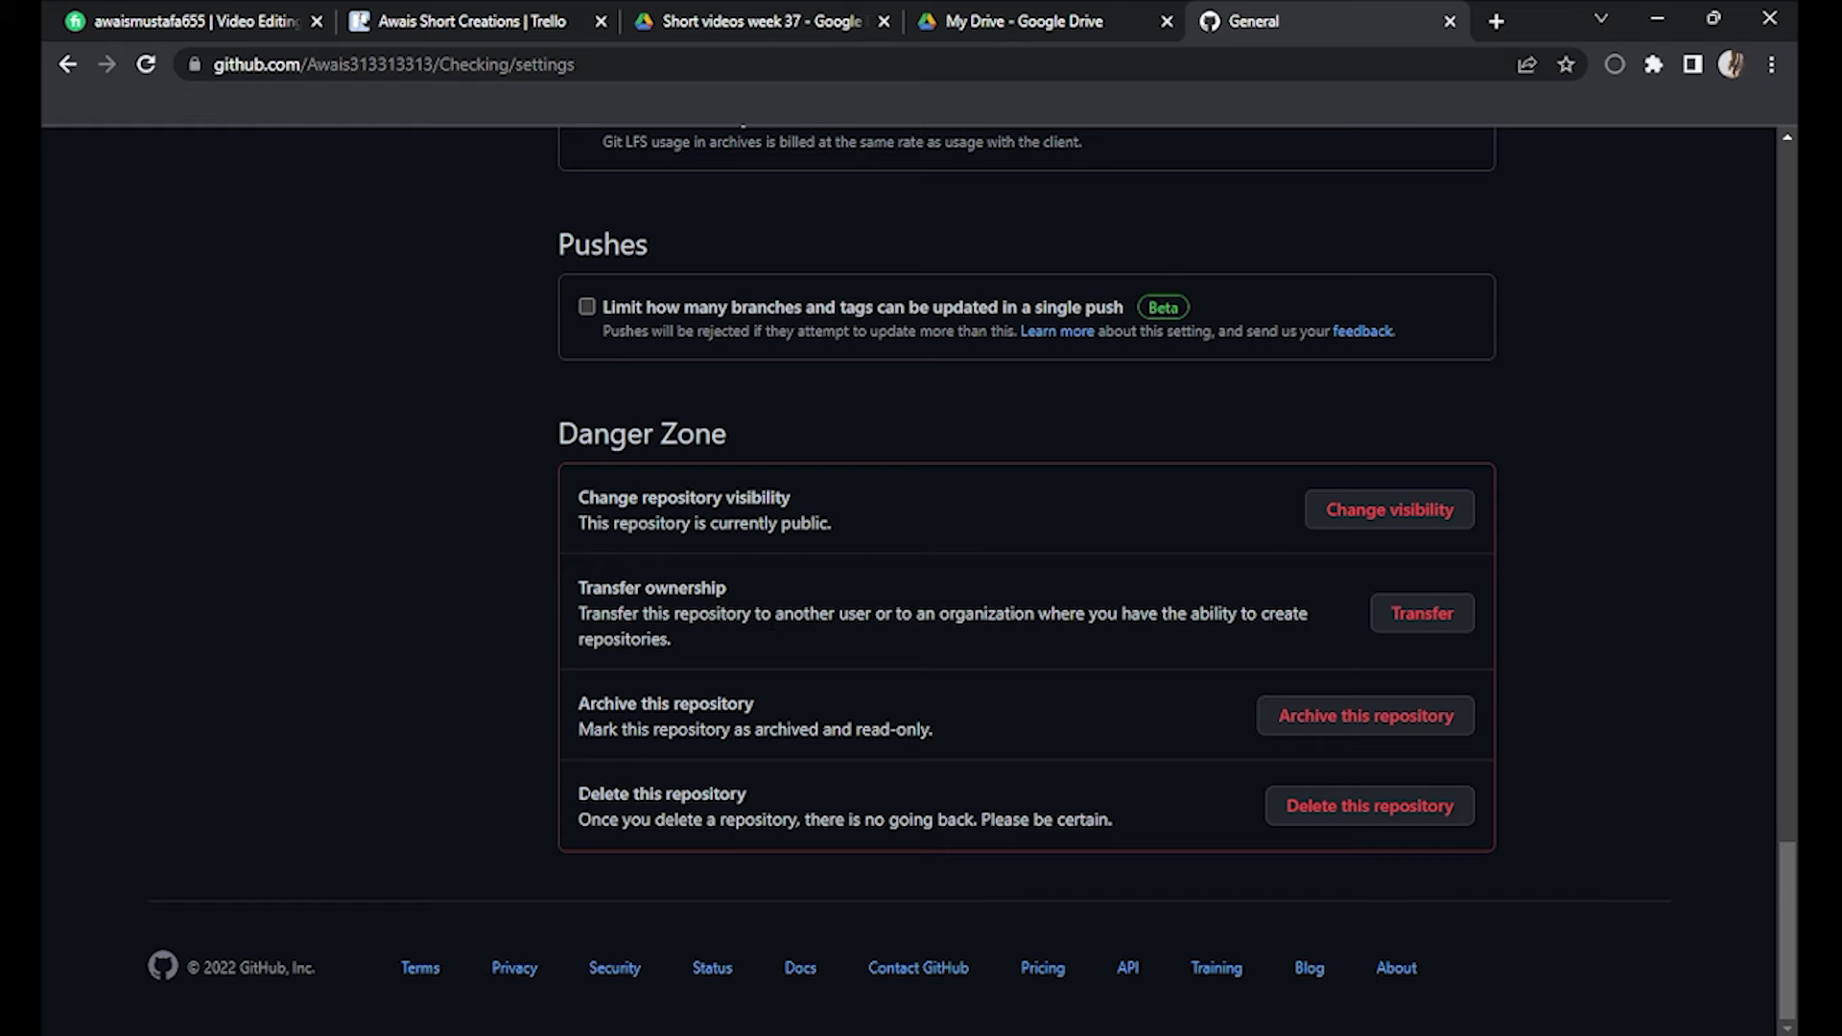
{"action": "left_click_drag", "start_coordinate": [572, 796], "coordinate": [792, 810]}
{"action": "left_click", "coordinate": [803, 802]}
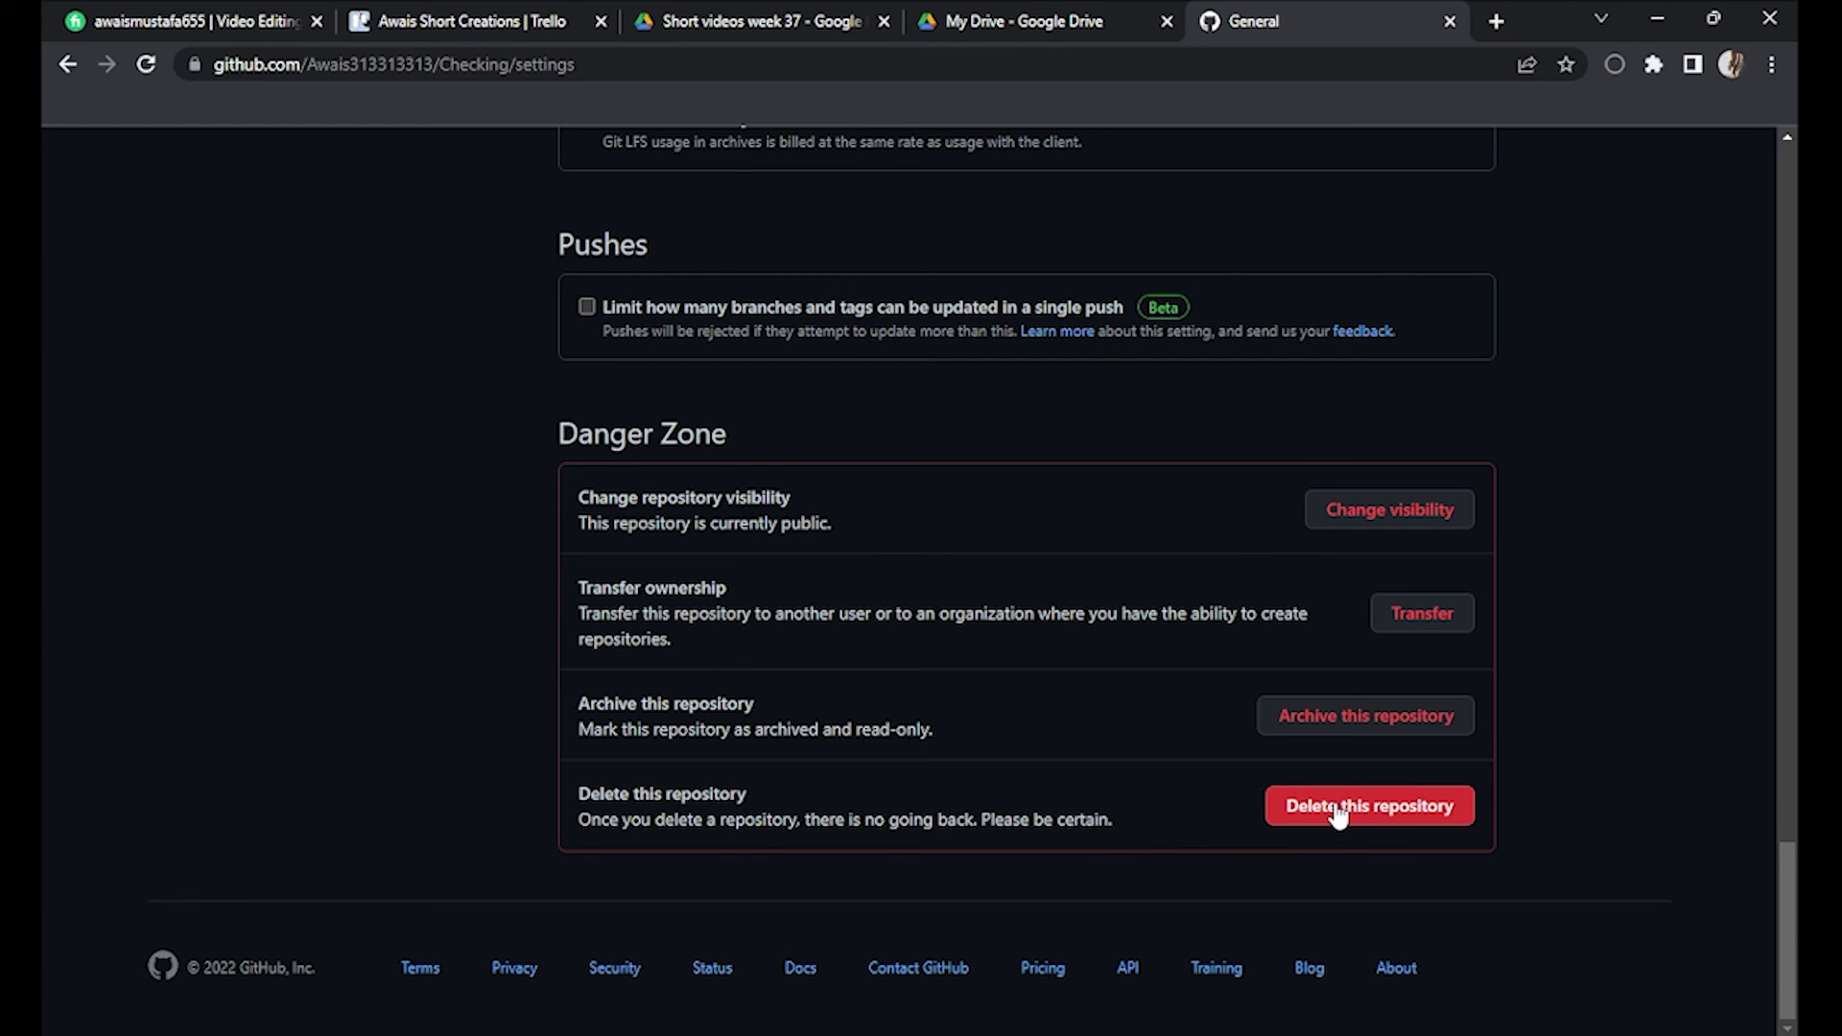
{"action": "left_click", "coordinate": [1360, 806]}
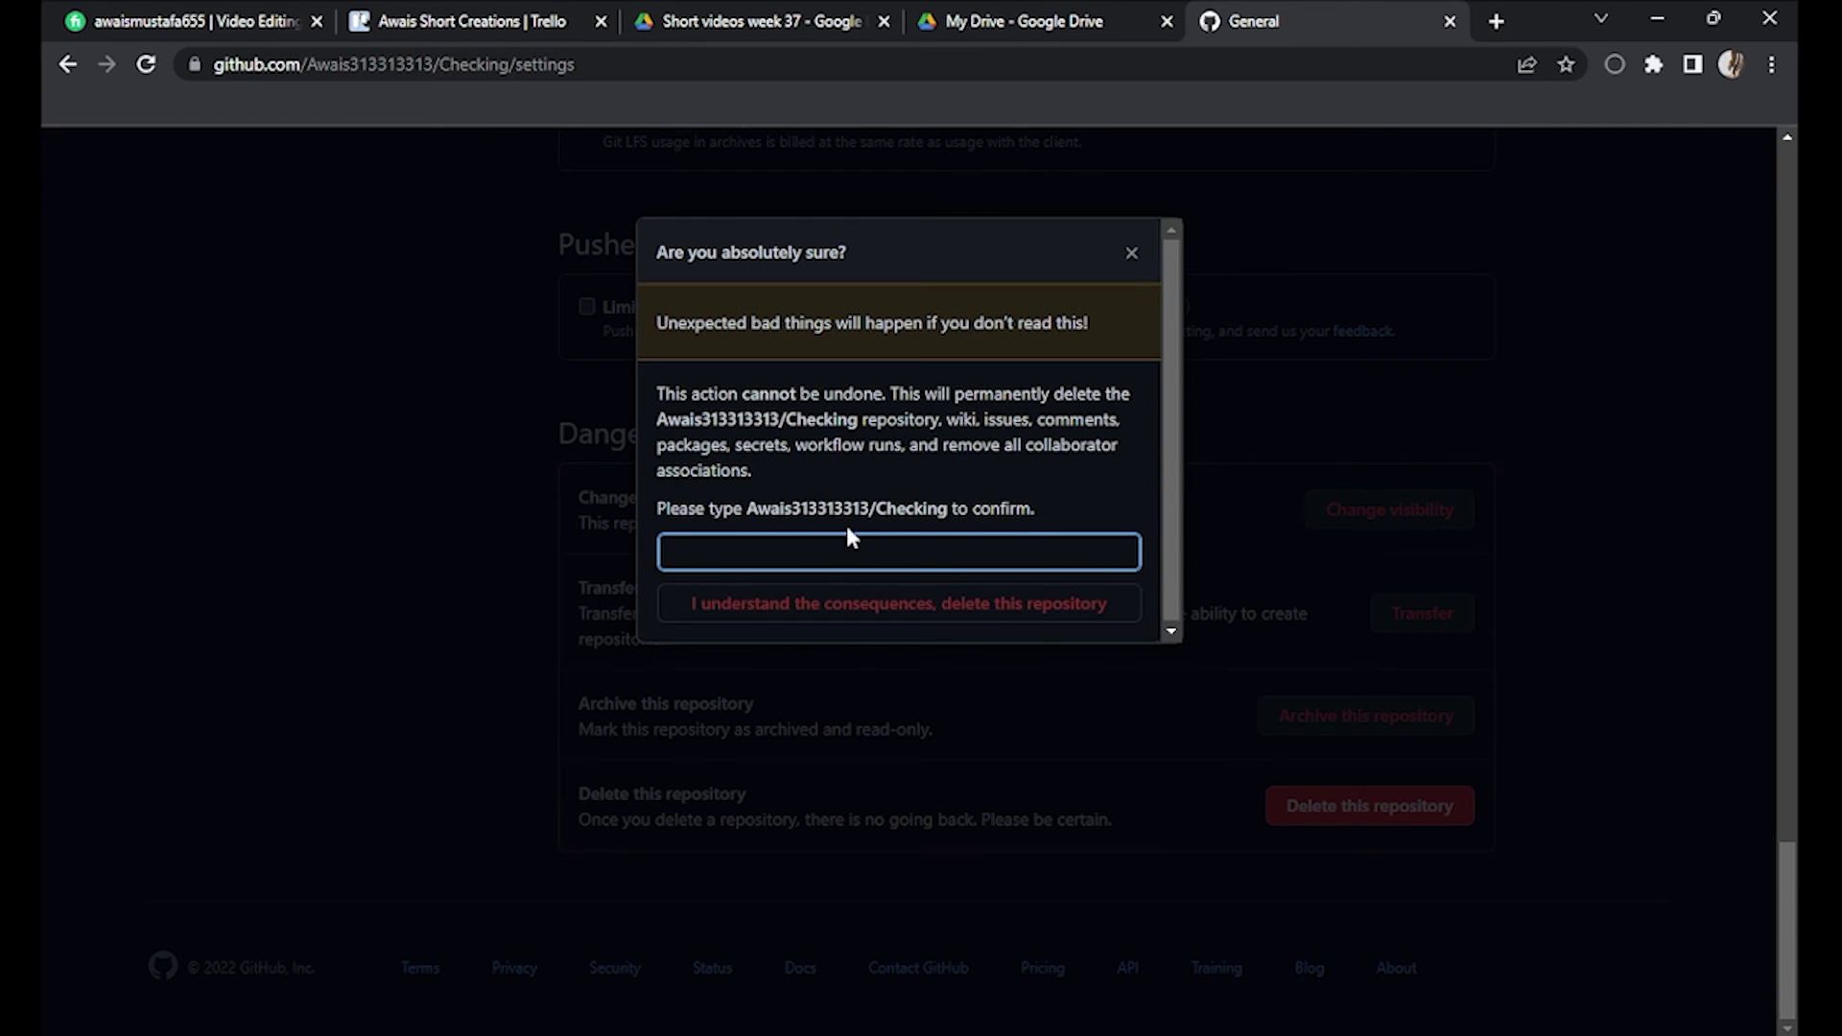
Copy the owner name from the deletion prompt and paste it into the confirmation field.
{"action": "left_click_drag", "start_coordinate": [746, 509], "coordinate": [869, 509]}
{"action": "key", "text": "ctrl+c"}
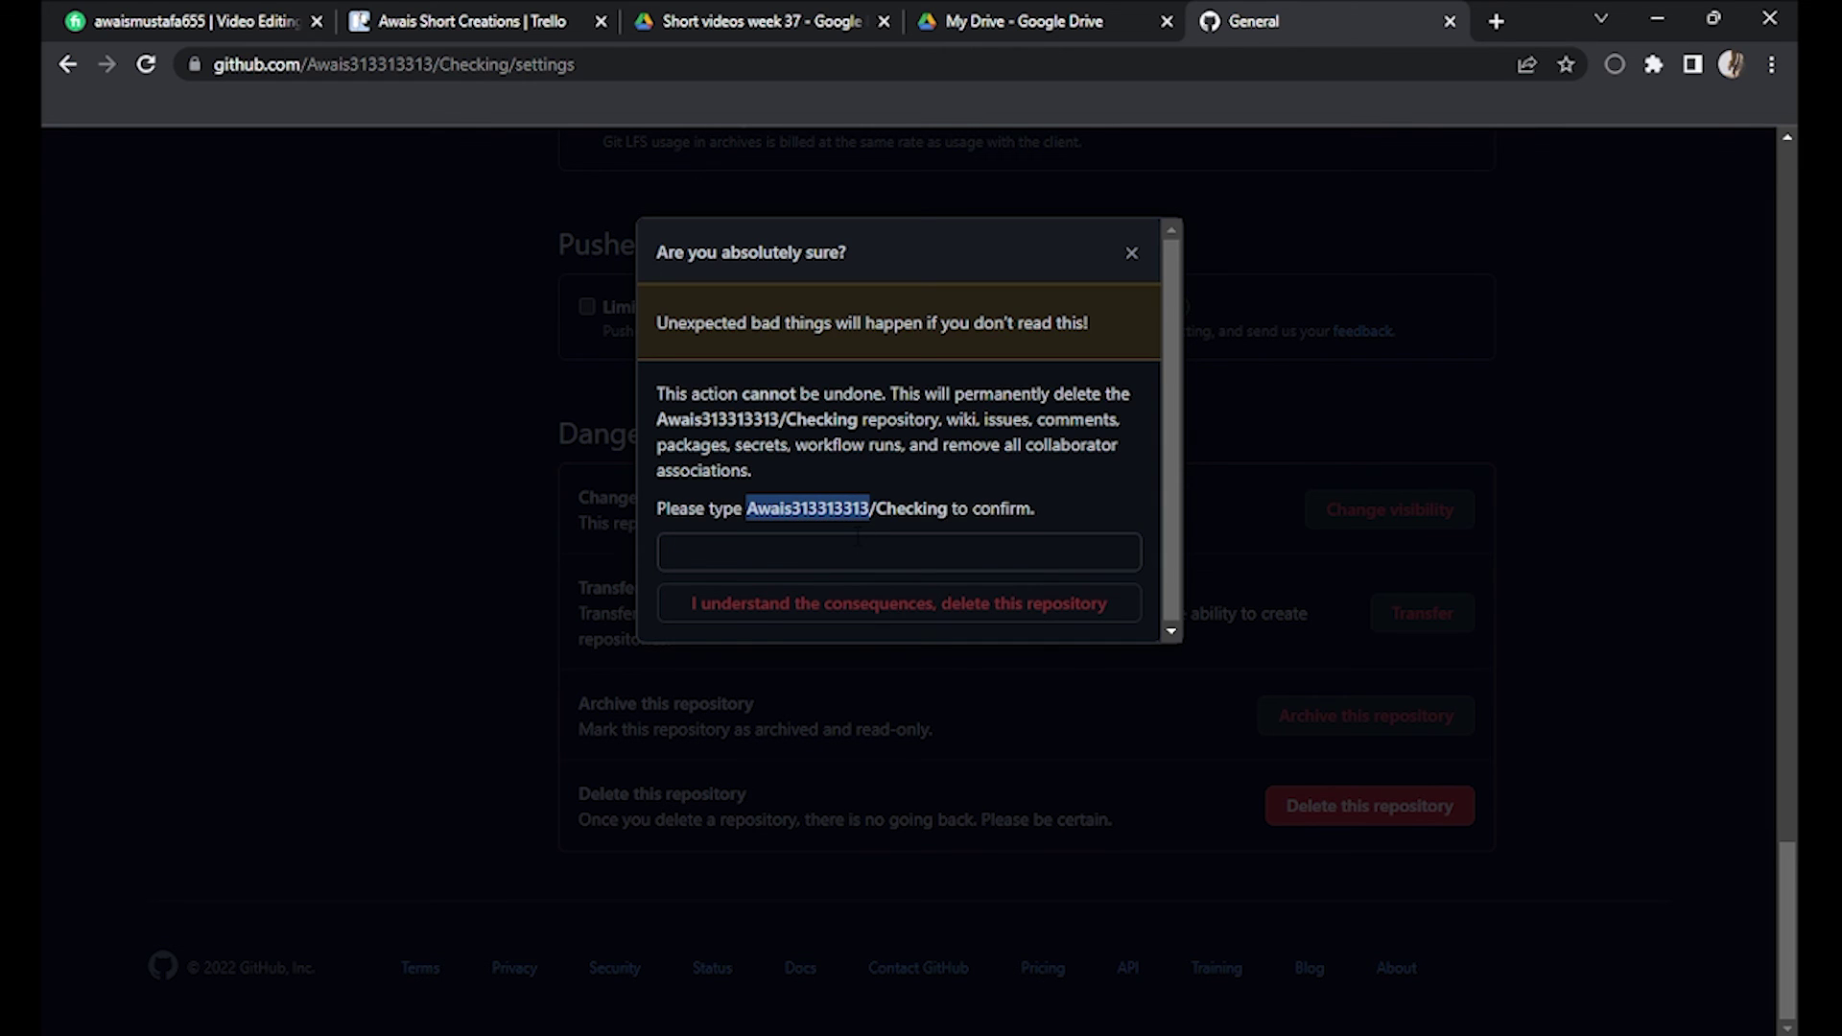
{"action": "left_click", "coordinate": [851, 548]}
{"action": "key", "text": "ctrl+v"}
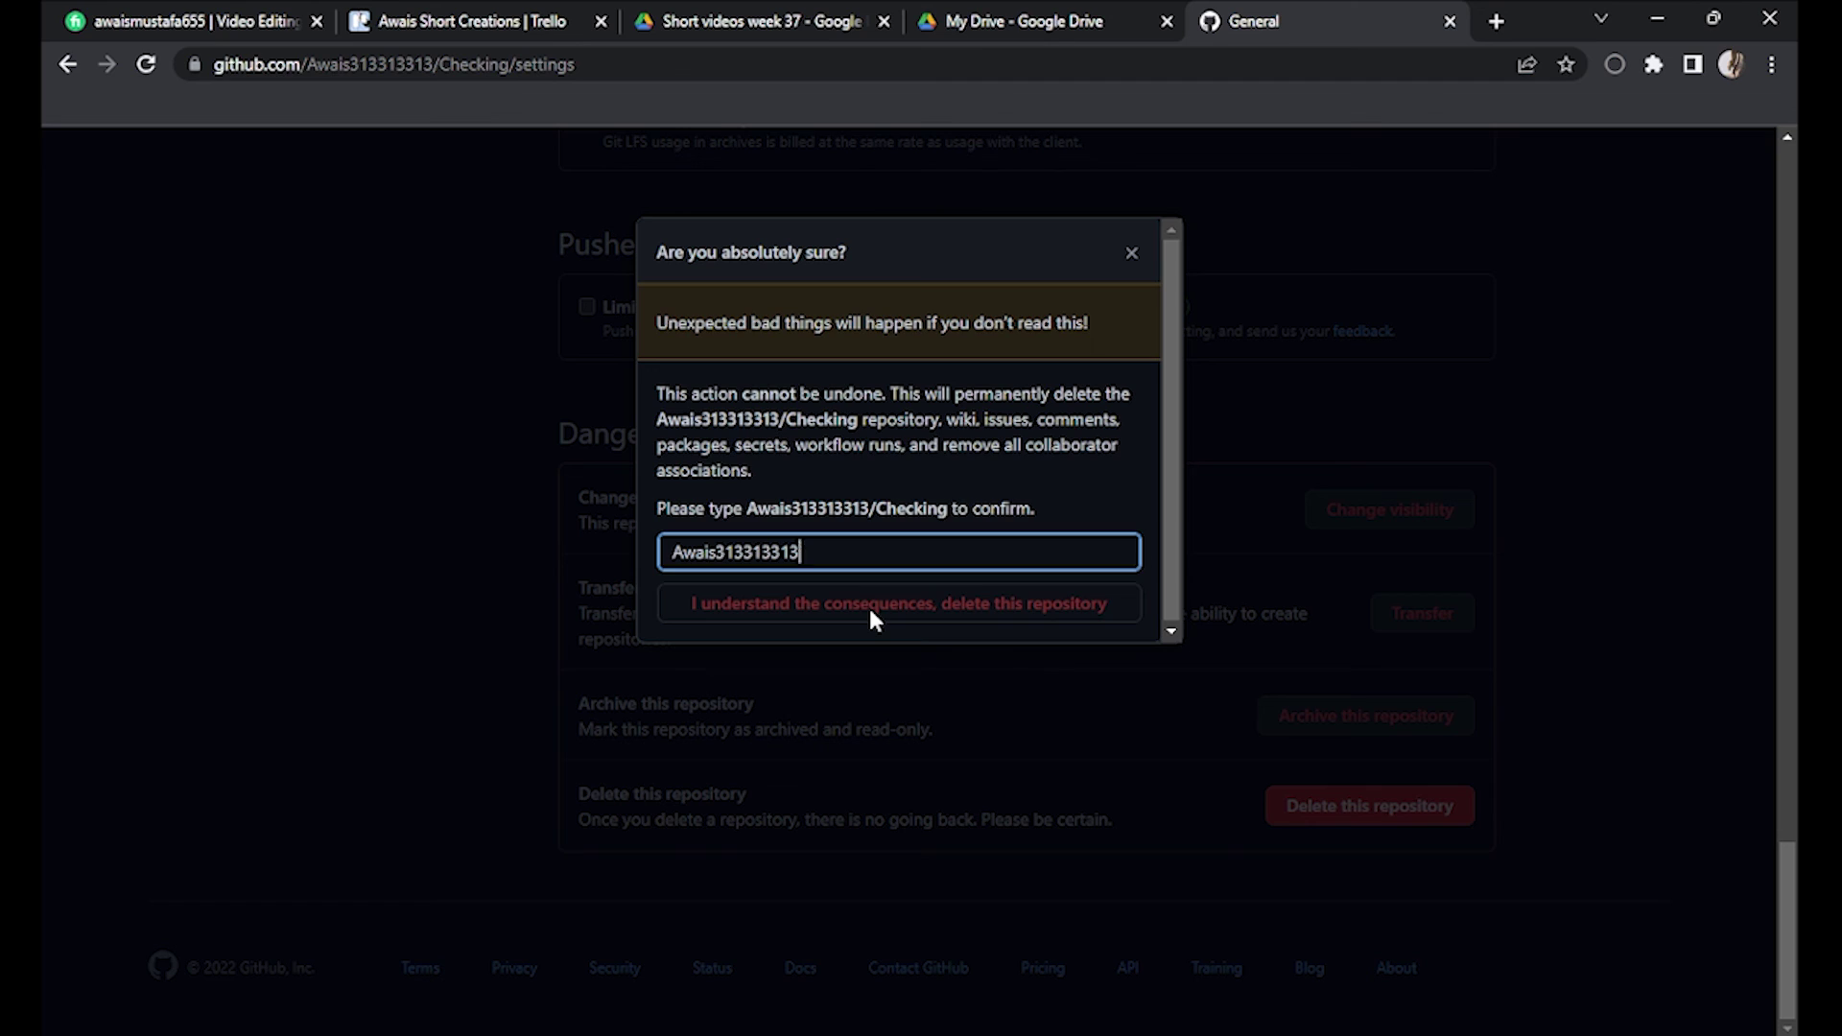
{"action": "left_click", "coordinate": [871, 616]}
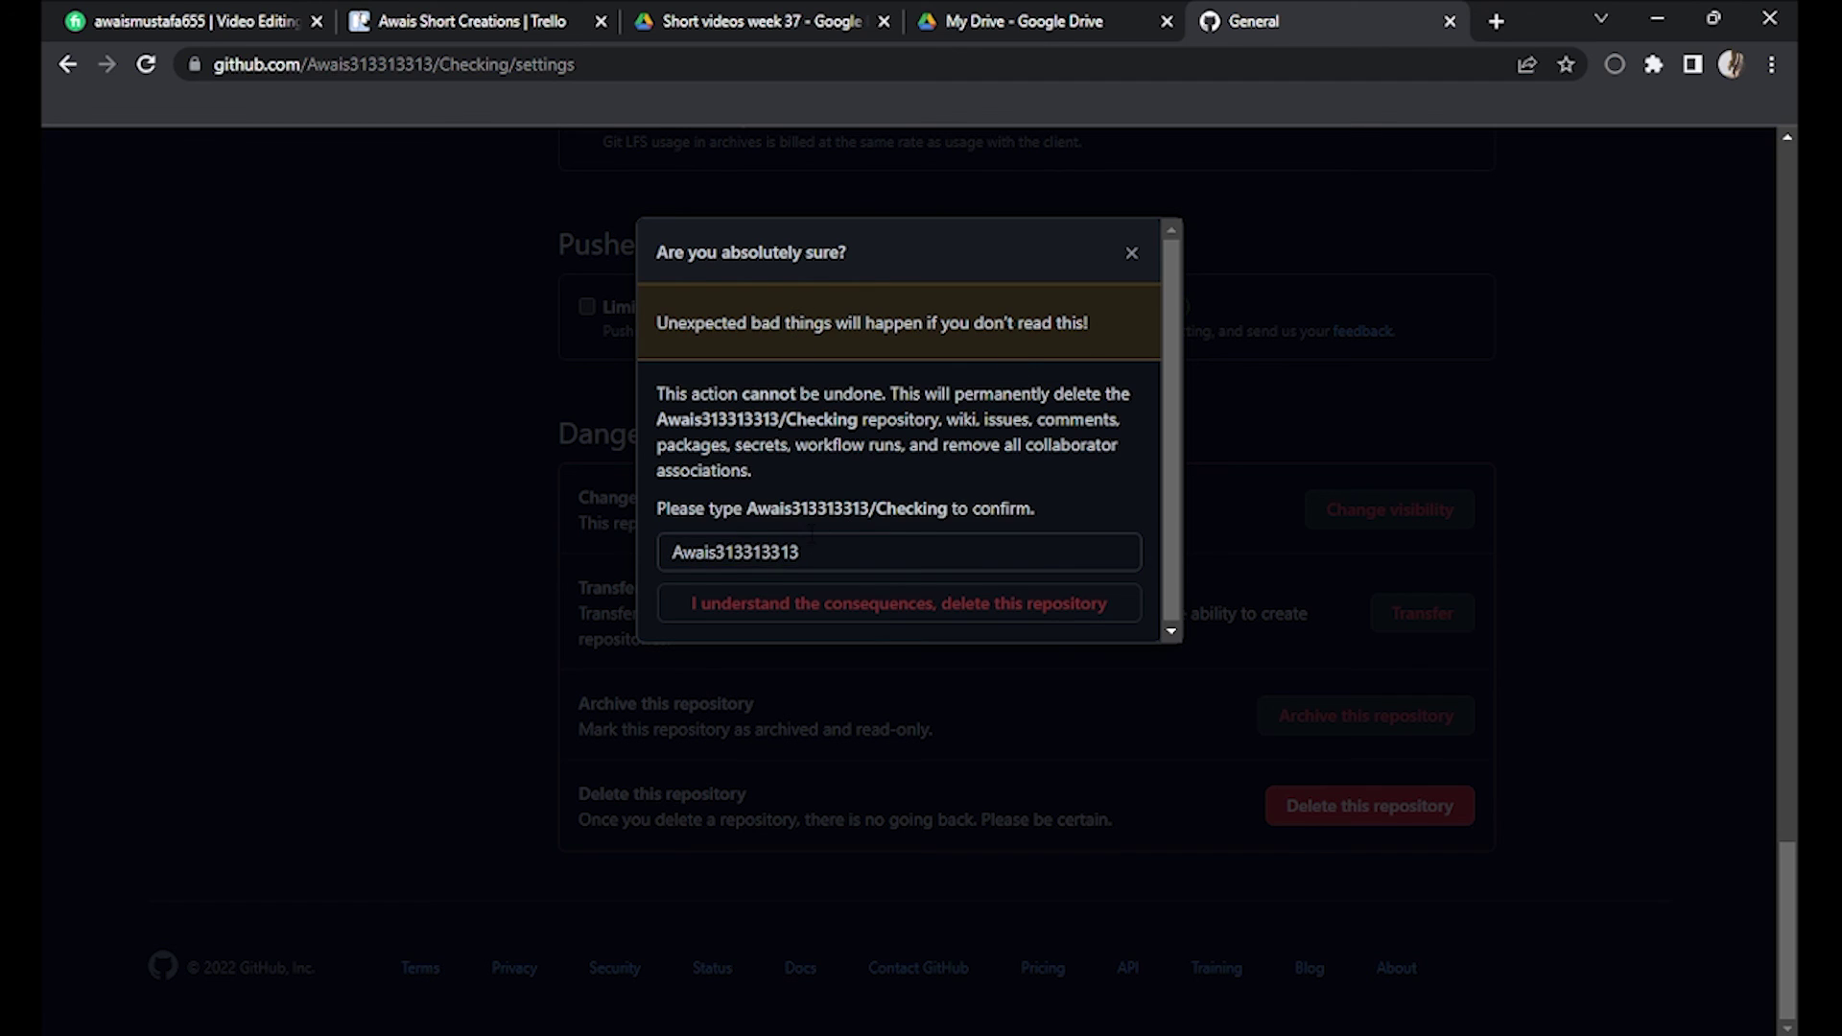